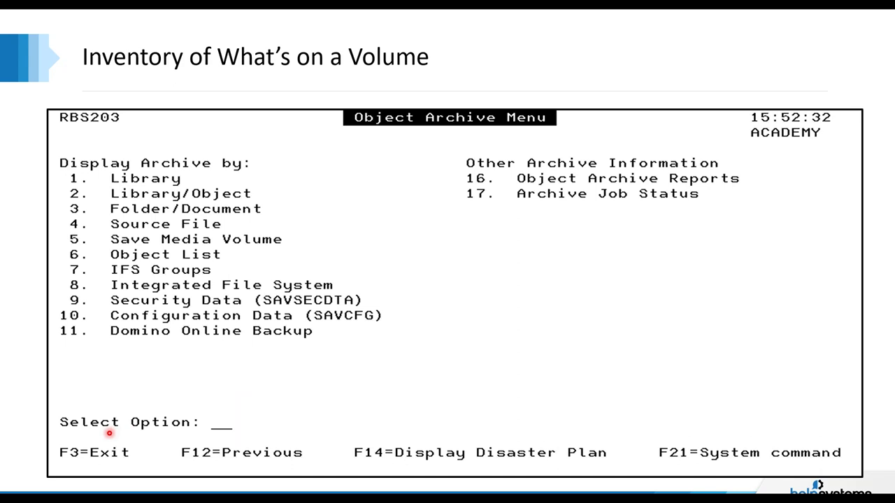
Step: Switch from the slides to the Robot Schedule Explorer remote session and maximize its window
{"action": "key", "text": "Right"}
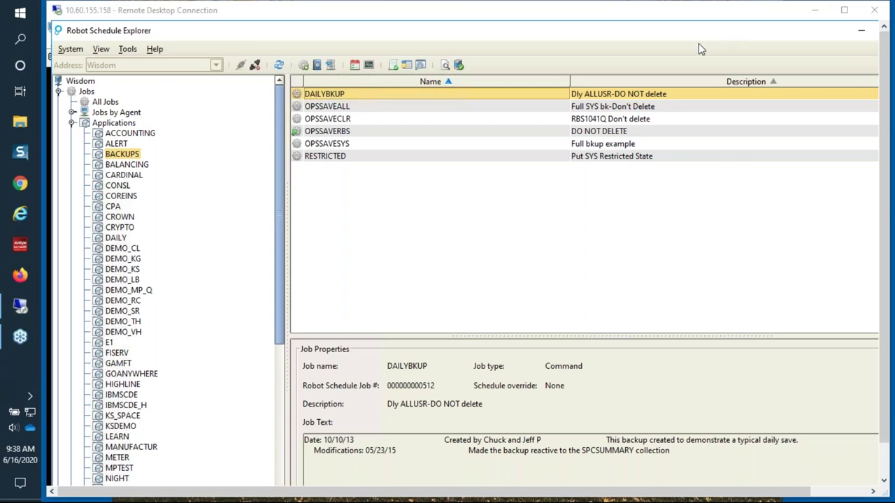
{"action": "left_click", "coordinate": [553, 6]}
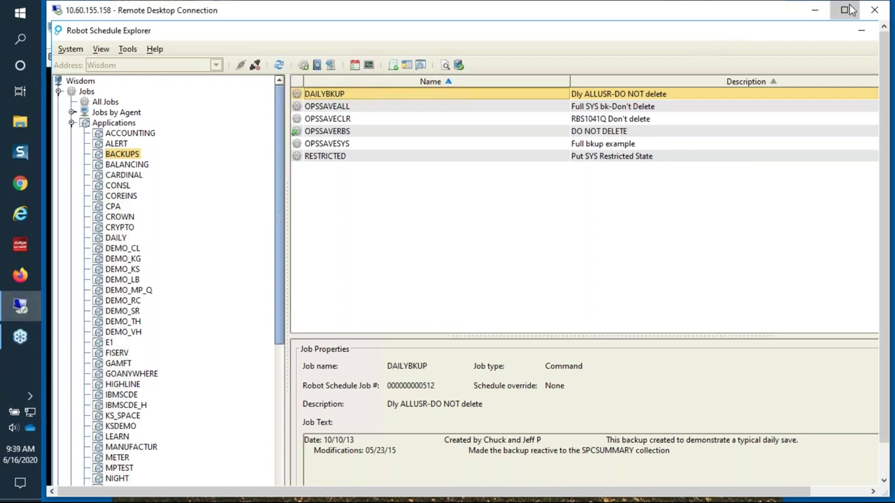
{"action": "left_click", "coordinate": [850, 10]}
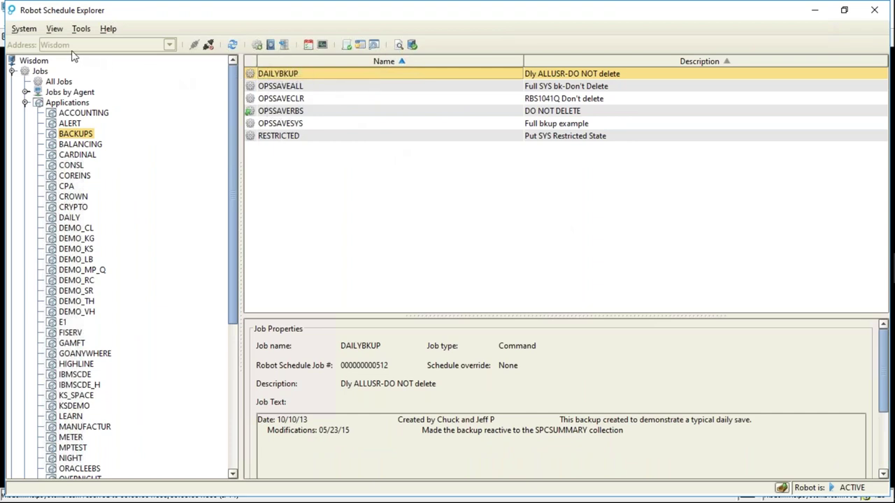
Step: Open the job completion history of the DAILYBKUP job
{"action": "right_click", "coordinate": [316, 76]}
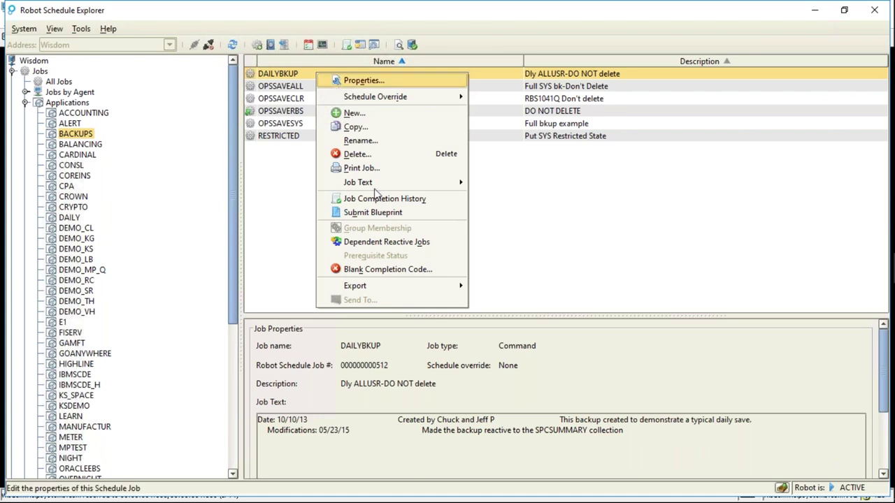
{"action": "key", "text": "Down"}
{"action": "key", "text": "Down"}
{"action": "key", "text": "Down"}
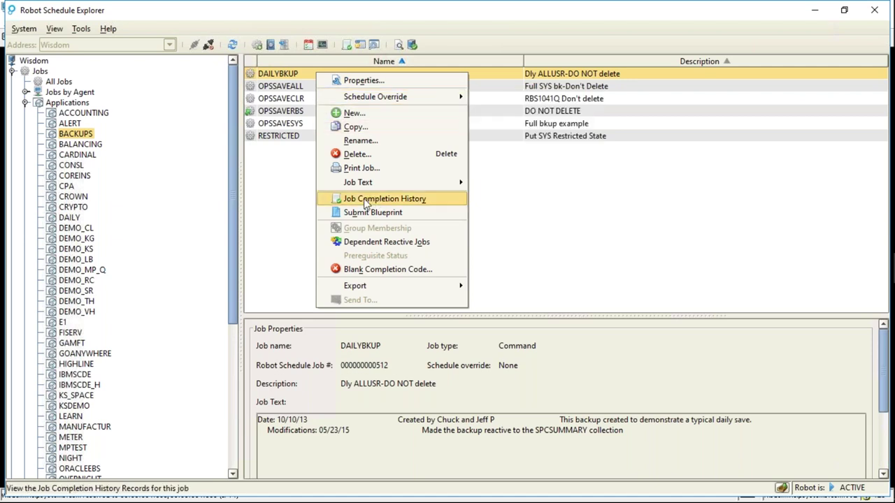
{"action": "left_click", "coordinate": [365, 199]}
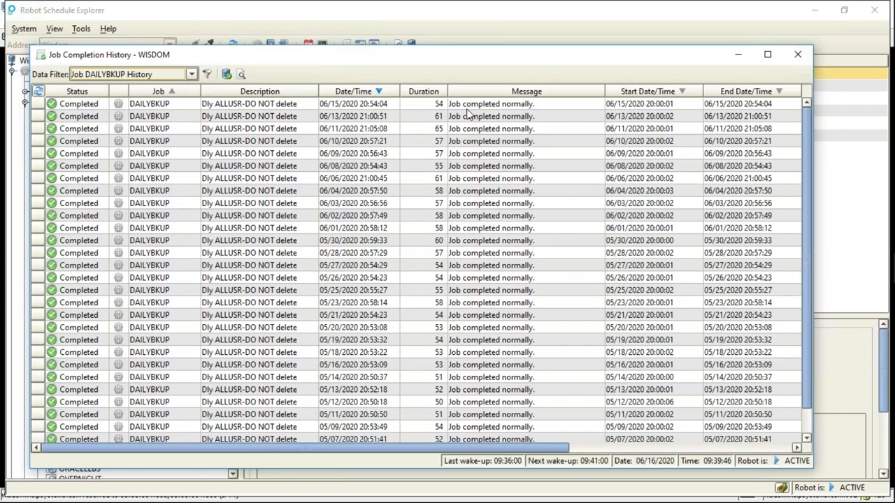
Step: Display the spooled files of the DAILYBKUP run completed on 06/15/2020 at 20:54:04
{"action": "left_click", "coordinate": [420, 108]}
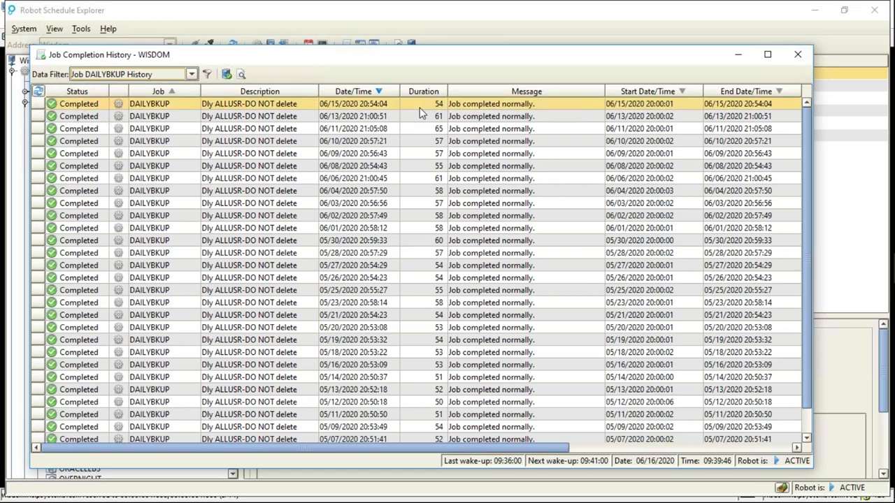
{"action": "right_click", "coordinate": [420, 111]}
{"action": "mouse_move", "coordinate": [515, 148]}
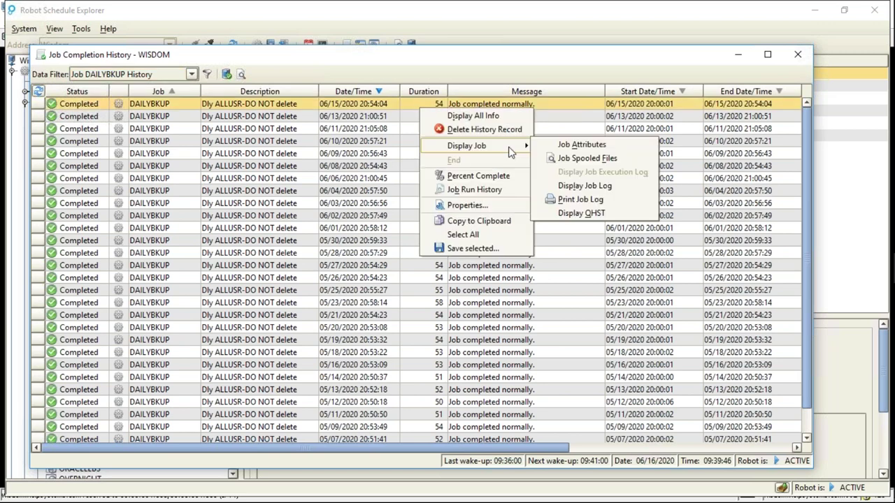
{"action": "left_click", "coordinate": [580, 160]}
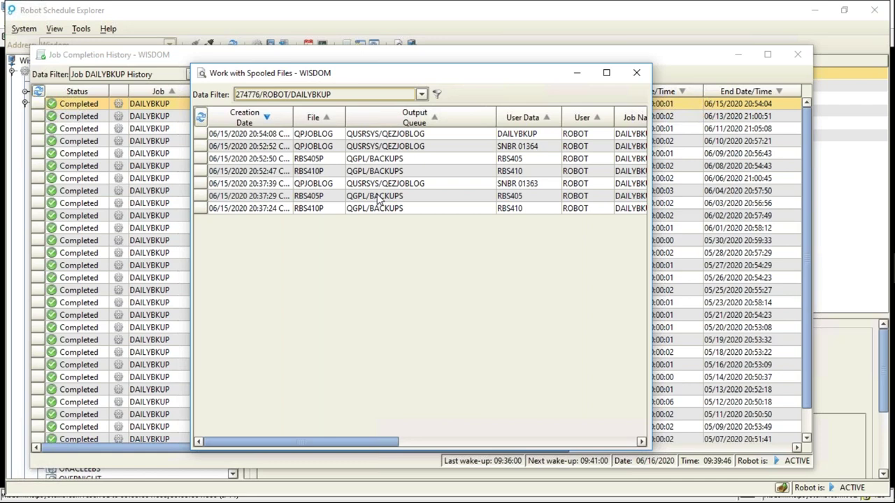
Step: Open the RBS405P spooled file created at 20:37:29 and review its backup class and the volume used in the save
{"action": "left_click", "coordinate": [379, 199]}
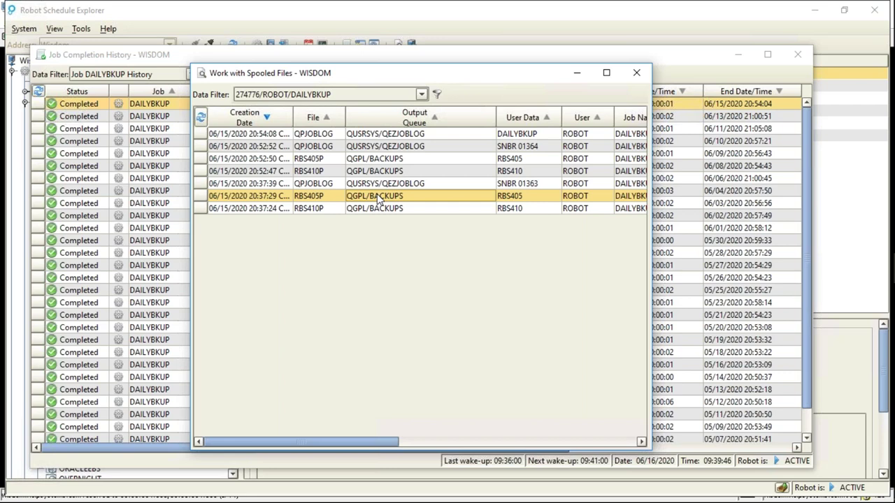
{"action": "double_click", "coordinate": [379, 200]}
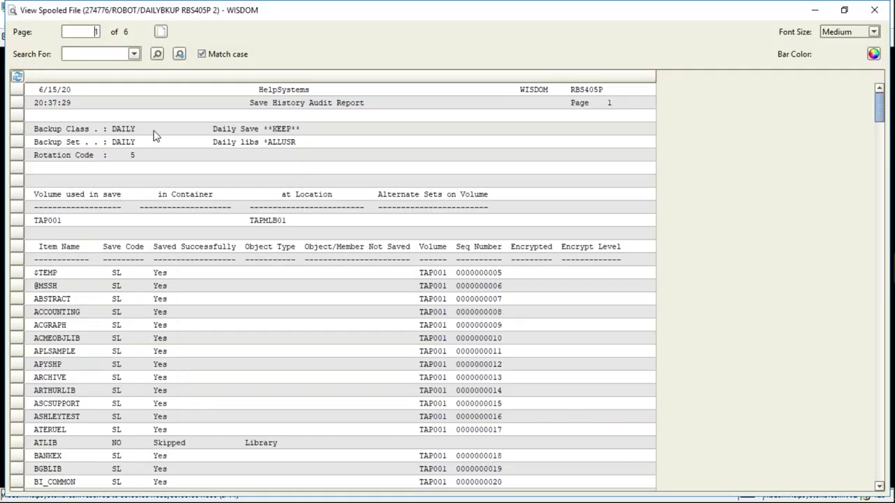
{"action": "left_click", "coordinate": [154, 133]}
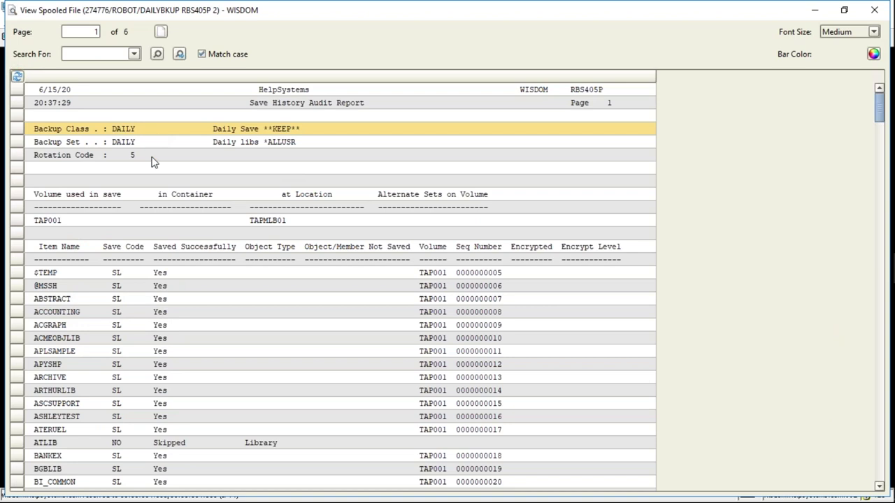
{"action": "left_click", "coordinate": [149, 225]}
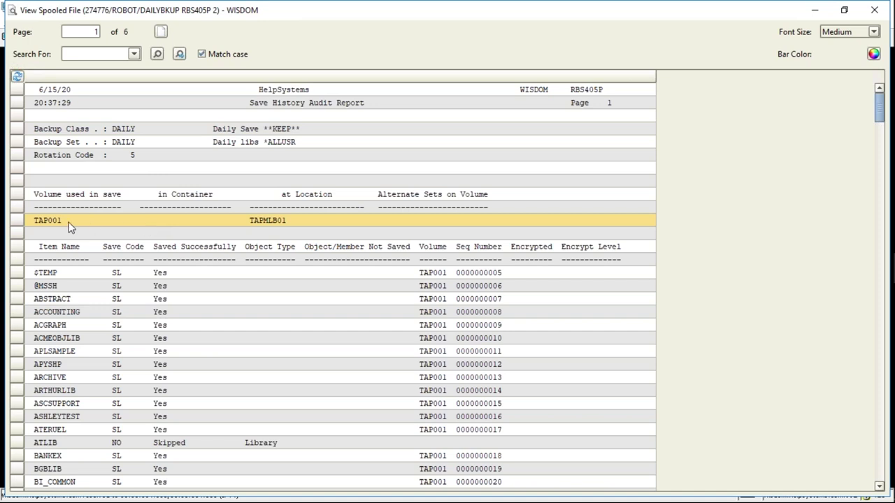
Step: Examine the saved-library list in the Save History Audit Report, checking each item's save result down to the MSMTEMP entry
{"action": "left_click", "coordinate": [880, 488]}
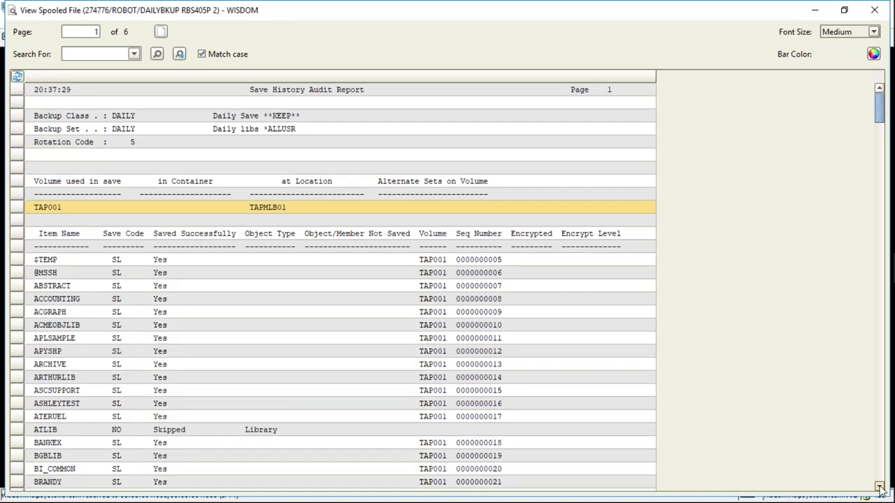
{"action": "left_click", "coordinate": [880, 488]}
{"action": "left_click", "coordinate": [880, 488]}
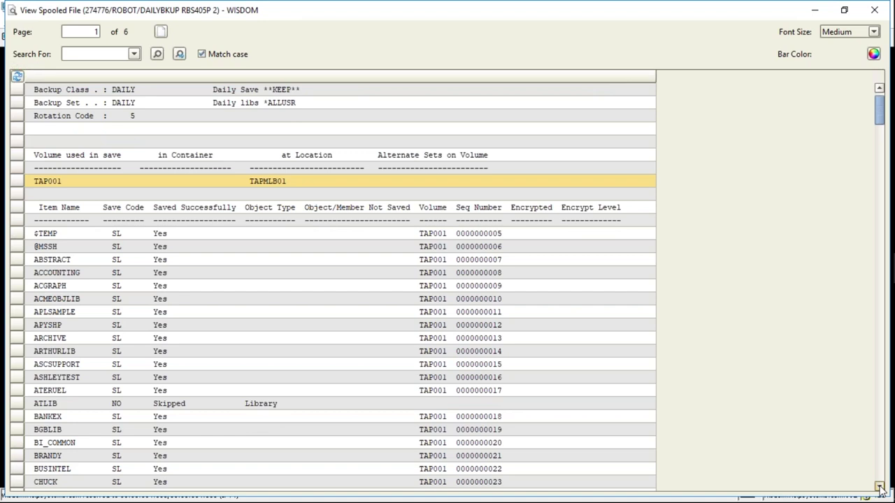
{"action": "left_click", "coordinate": [880, 488]}
{"action": "left_click", "coordinate": [880, 488]}
{"action": "left_click", "coordinate": [880, 488]}
{"action": "left_click", "coordinate": [880, 487]}
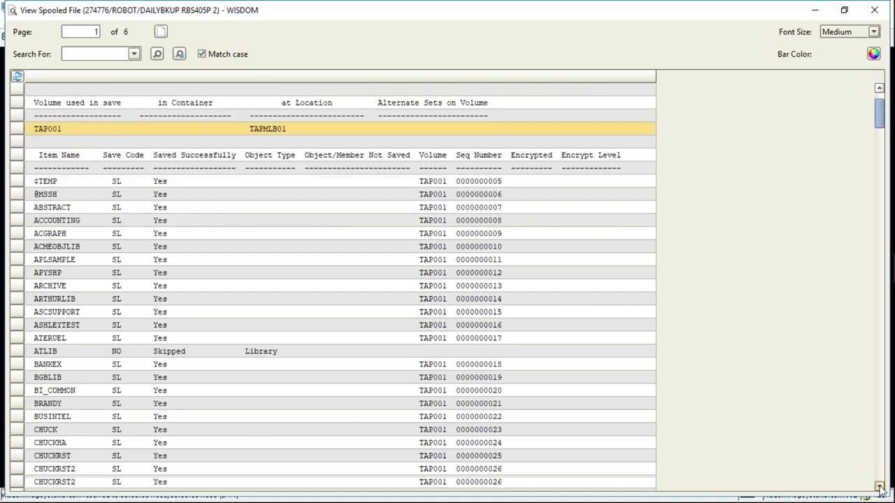
{"action": "left_click", "coordinate": [880, 487]}
{"action": "left_click", "coordinate": [880, 488]}
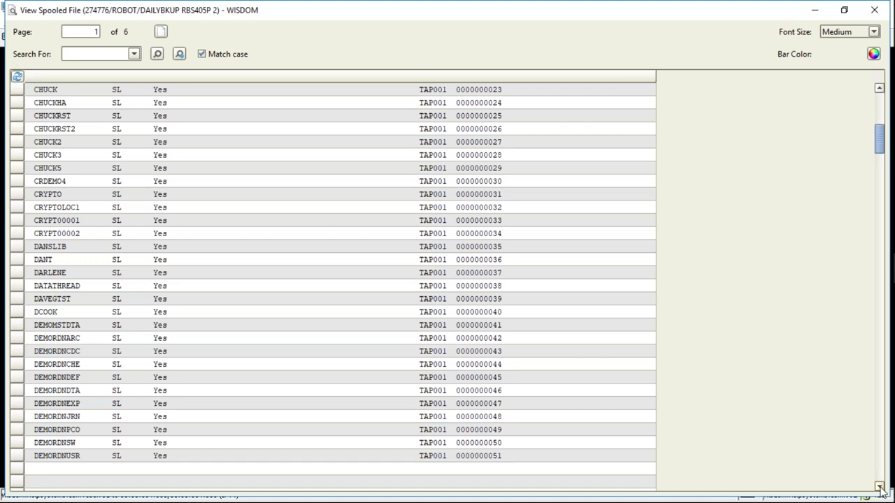
{"action": "left_click", "coordinate": [880, 488]}
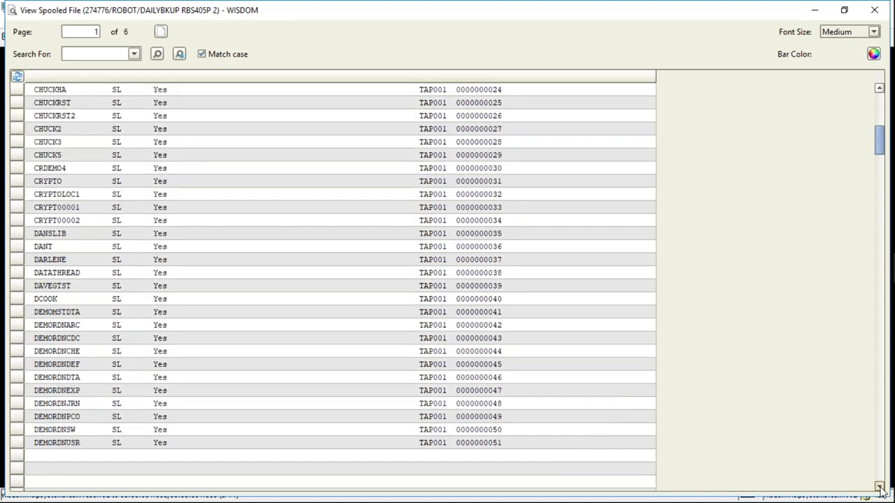
{"action": "left_click", "coordinate": [880, 488]}
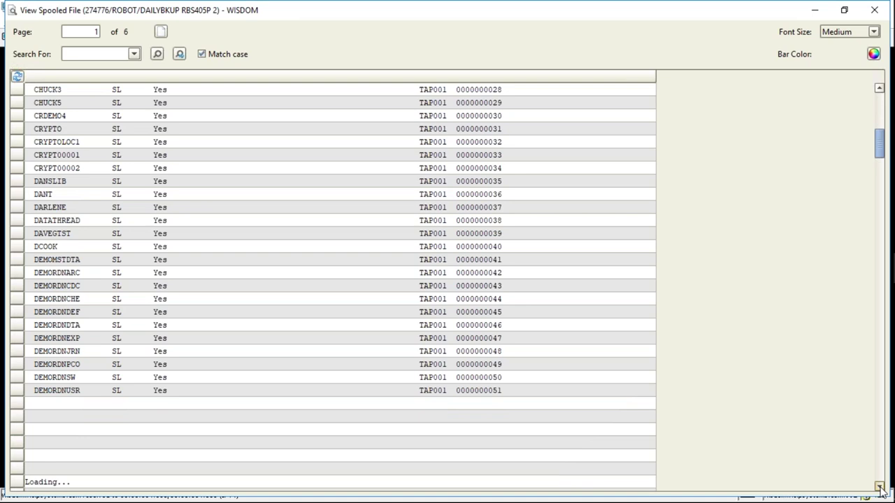
{"action": "left_click", "coordinate": [880, 488]}
{"action": "left_click", "coordinate": [880, 488]}
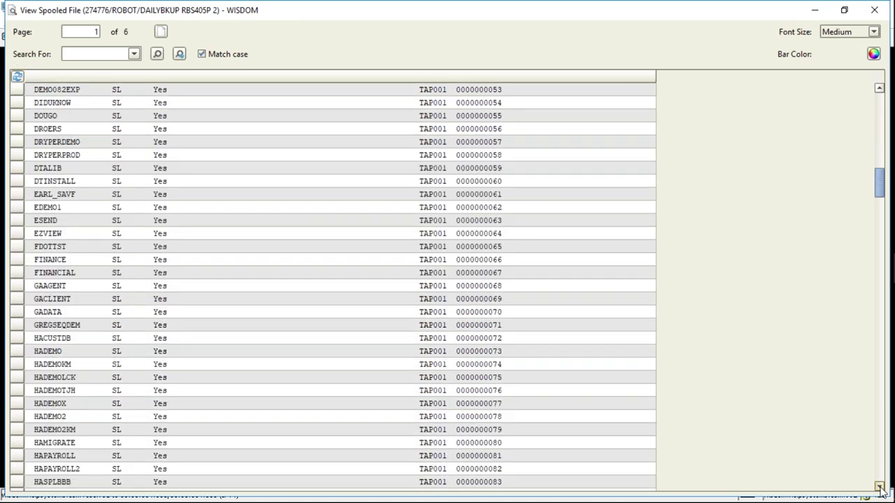
{"action": "left_click", "coordinate": [880, 221]}
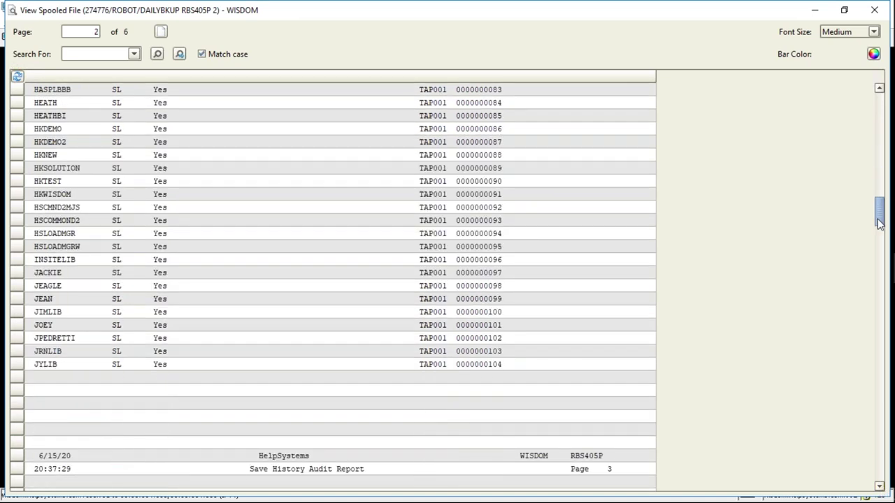
{"action": "scroll", "coordinate": [879, 225], "scroll_direction": "down", "scroll_amount": 1}
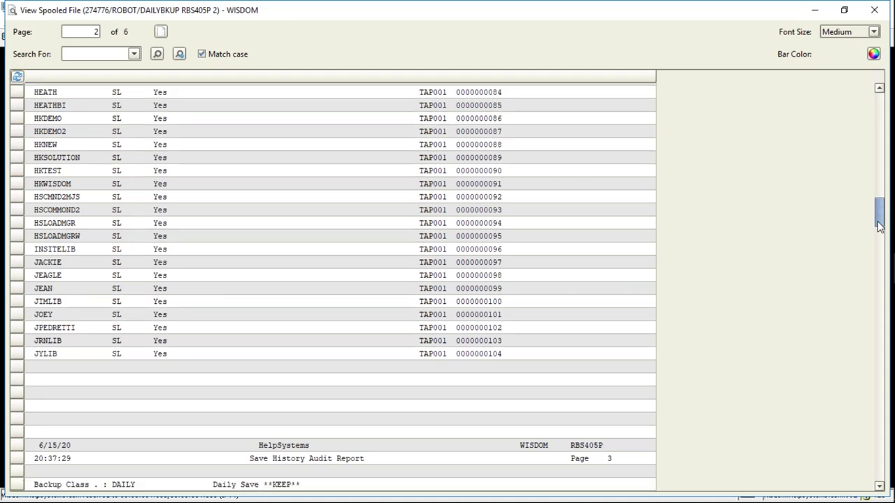
{"action": "scroll", "coordinate": [879, 226], "scroll_direction": "down", "scroll_amount": 1}
{"action": "left_click_drag", "start_coordinate": [879, 225], "coordinate": [879, 292]}
{"action": "left_click", "coordinate": [116, 235]}
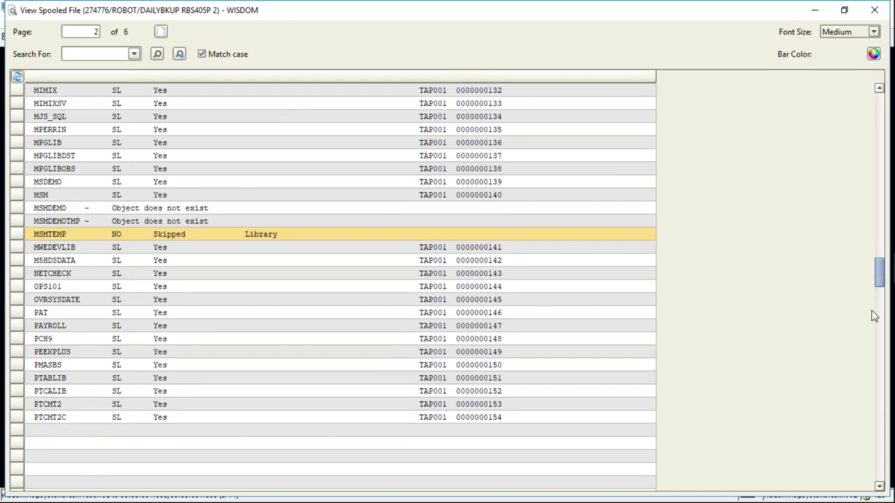
Step: Review the object-level save results on report page 4, including the PTNSLIB07 entry, and close the audit report
{"action": "left_click", "coordinate": [882, 381]}
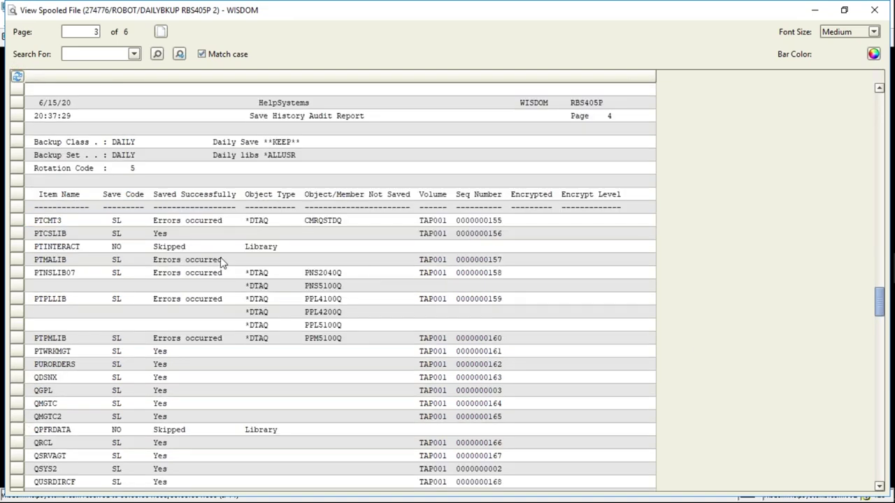
{"action": "left_click", "coordinate": [261, 274]}
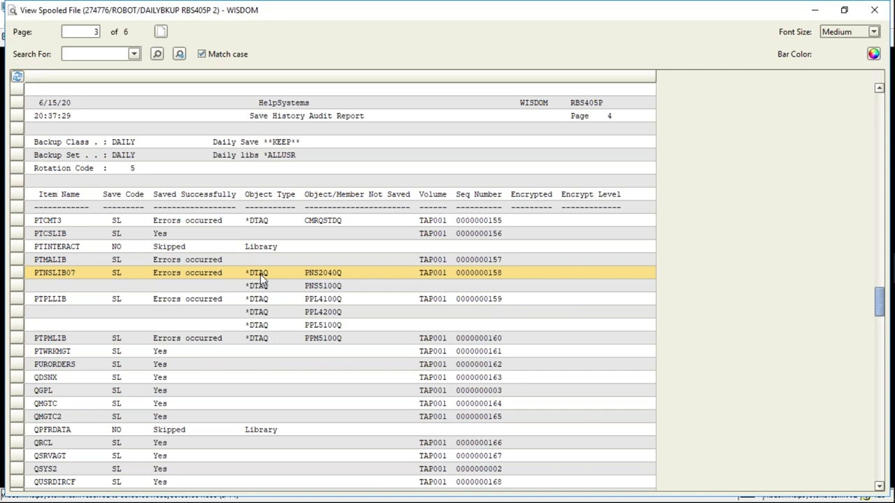
{"action": "left_click", "coordinate": [876, 15]}
{"action": "left_click", "coordinate": [875, 14]}
Step: Open the RBS410P spooled file created at 20:37:24 and review its SAVSYS volume and Robot SAVE data library restore instructions
{"action": "left_click", "coordinate": [322, 208]}
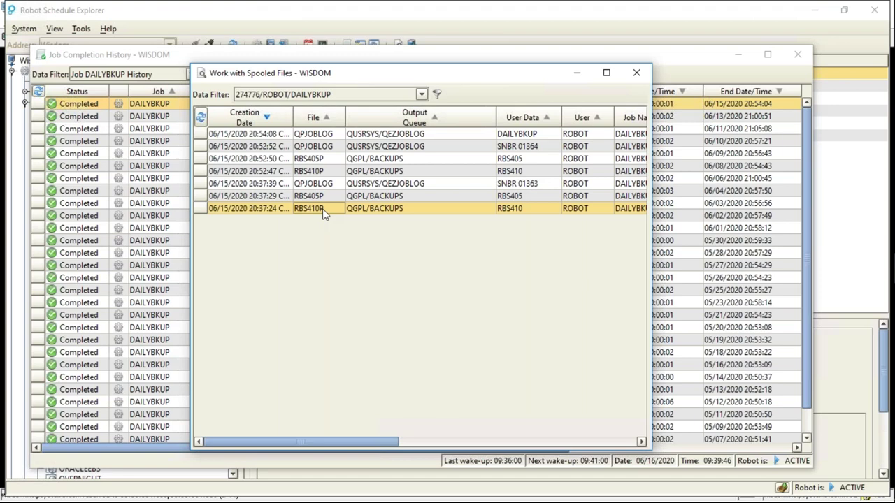
{"action": "double_click", "coordinate": [322, 209]}
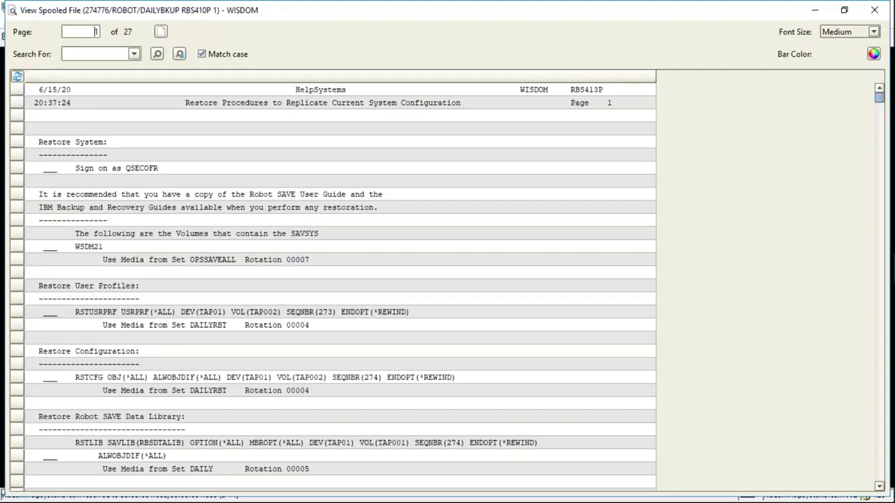
{"action": "left_click", "coordinate": [372, 108]}
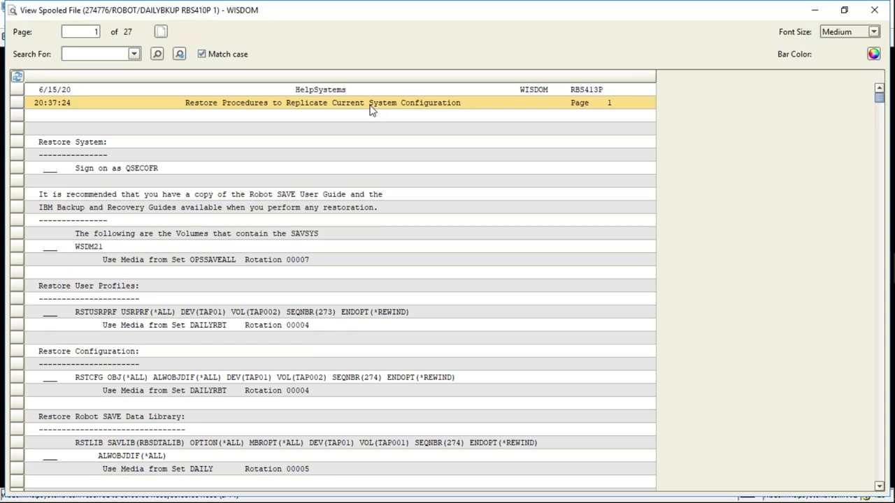
{"action": "left_click", "coordinate": [296, 236]}
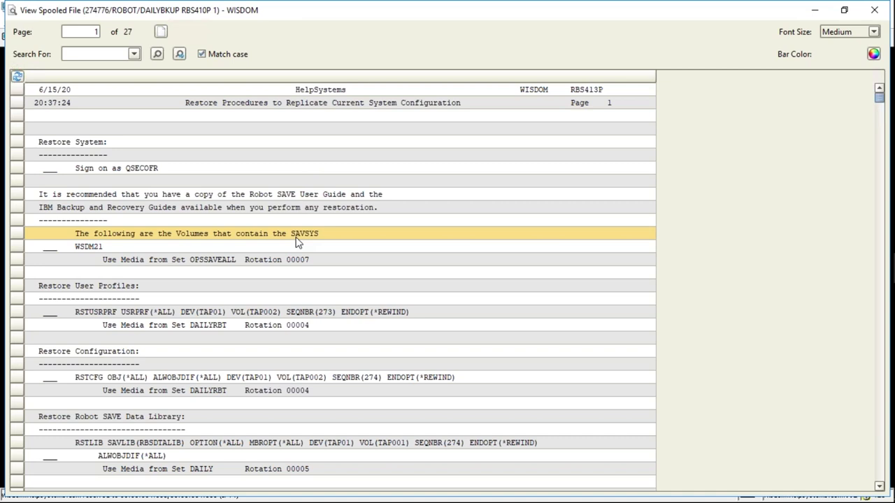
{"action": "left_click", "coordinate": [108, 248]}
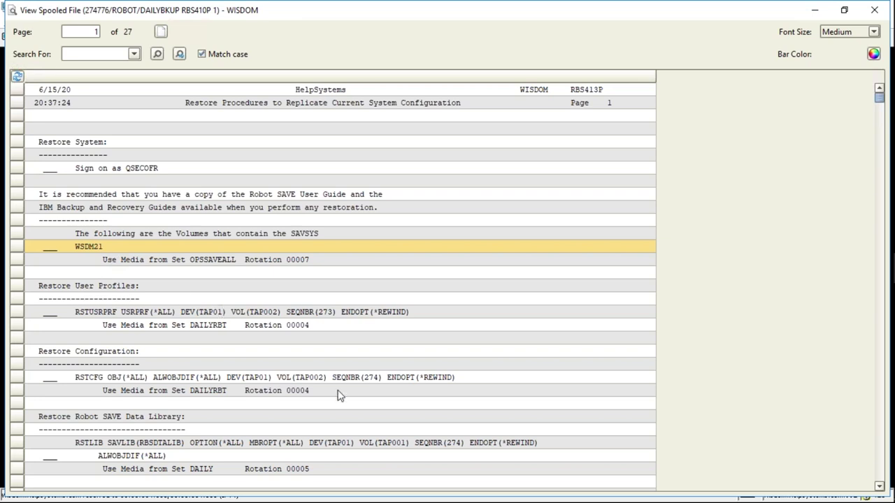
{"action": "left_click", "coordinate": [395, 445]}
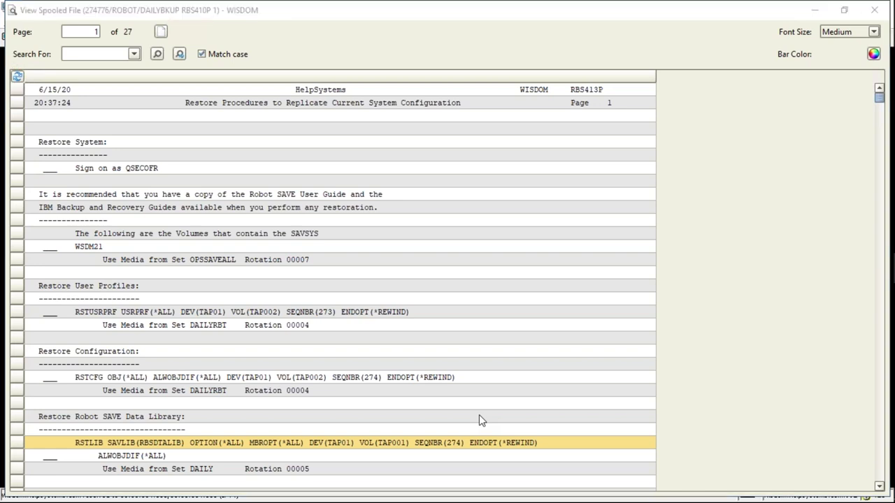
Step: Switch to the Wisdom terminal session and display the backup status messages from the Robot SAVE Operations Menu
{"action": "key", "text": "alt+Tab"}
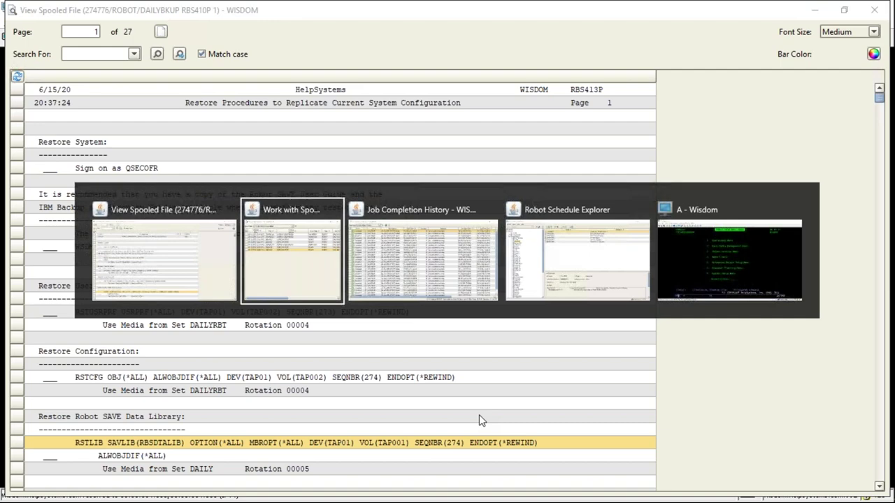
{"action": "key", "text": "Tab"}
{"action": "key", "text": "Tab"}
{"action": "key", "text": "Tab"}
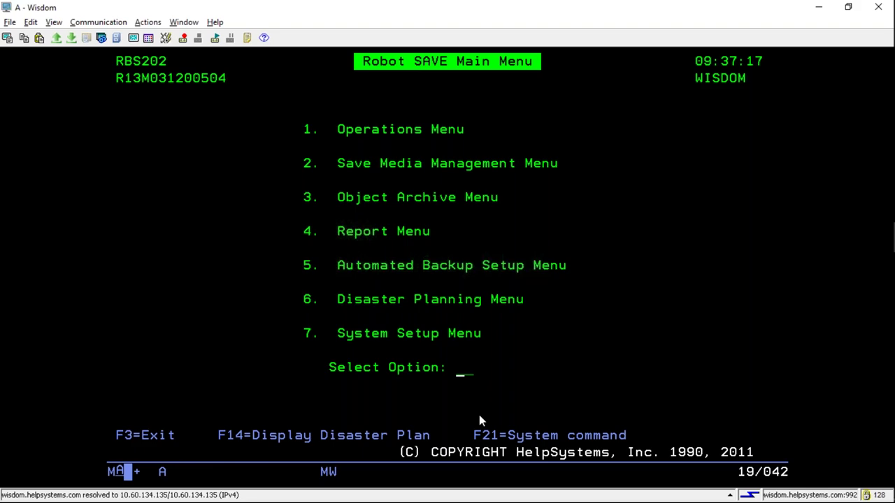
{"action": "type", "text": "1"}
{"action": "key", "text": "Return"}
{"action": "type", "text": "2"}
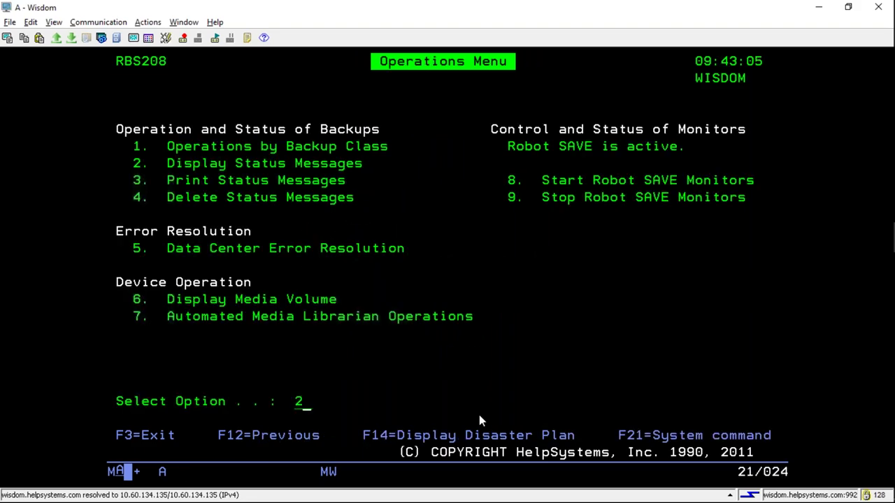
{"action": "key", "text": "Return"}
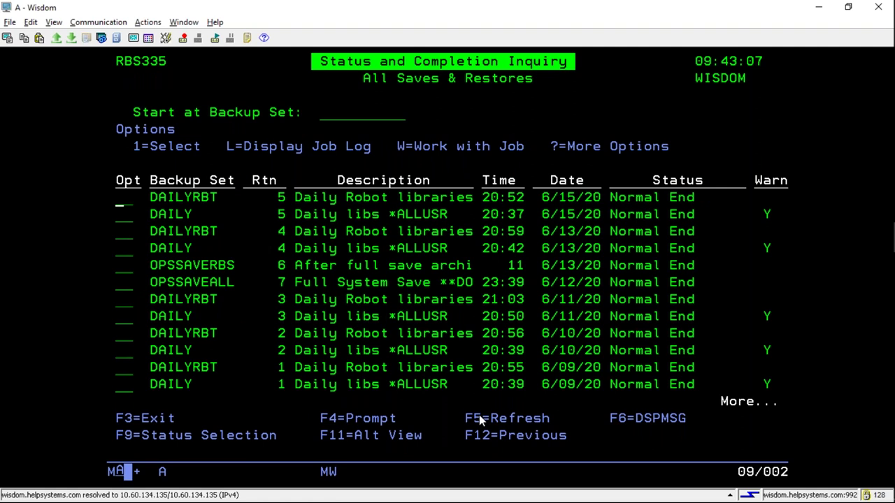
Step: Review the warning messages for the DAILY backup set's rotation 5 run of 6/15/20, then return to the status list
{"action": "left_click_drag", "start_coordinate": [773, 219], "coordinate": [755, 207]}
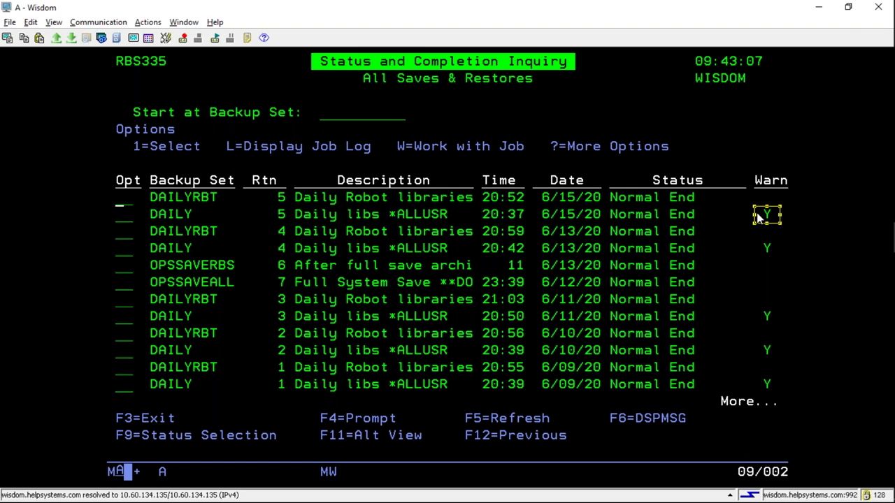
{"action": "left_click", "coordinate": [122, 225]}
{"action": "type", "text": "1"}
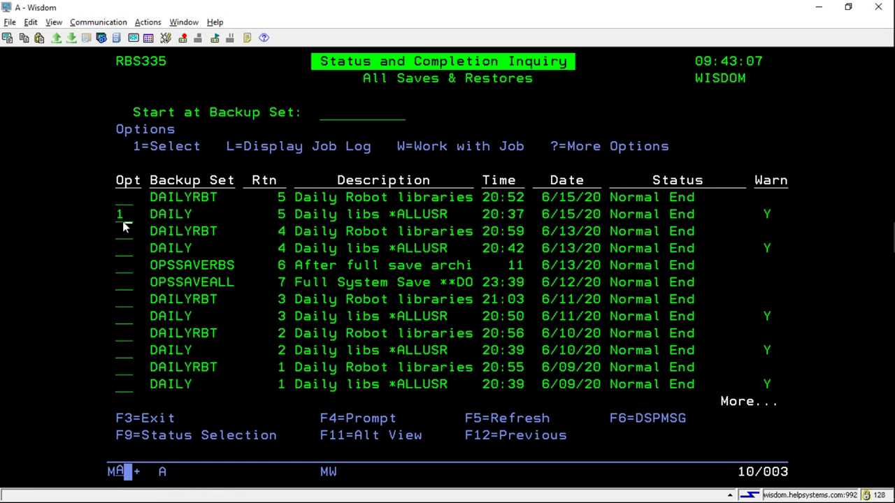
{"action": "key", "text": "Return"}
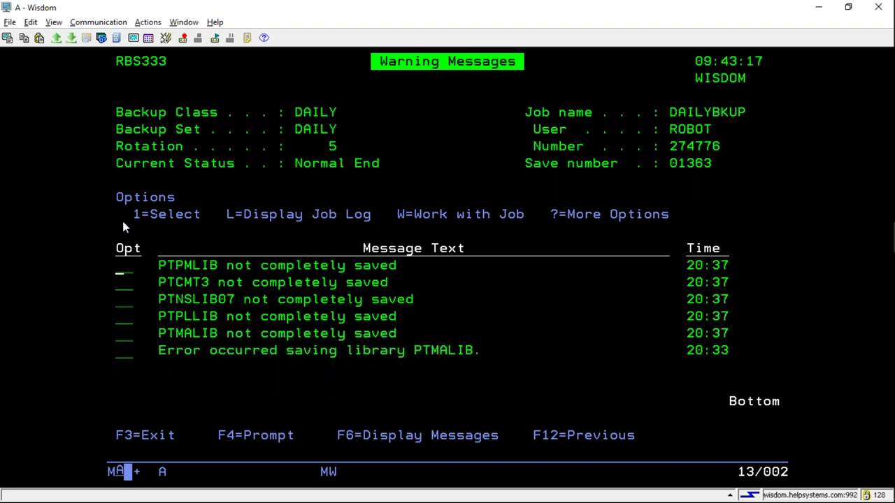
{"action": "key", "text": "F12"}
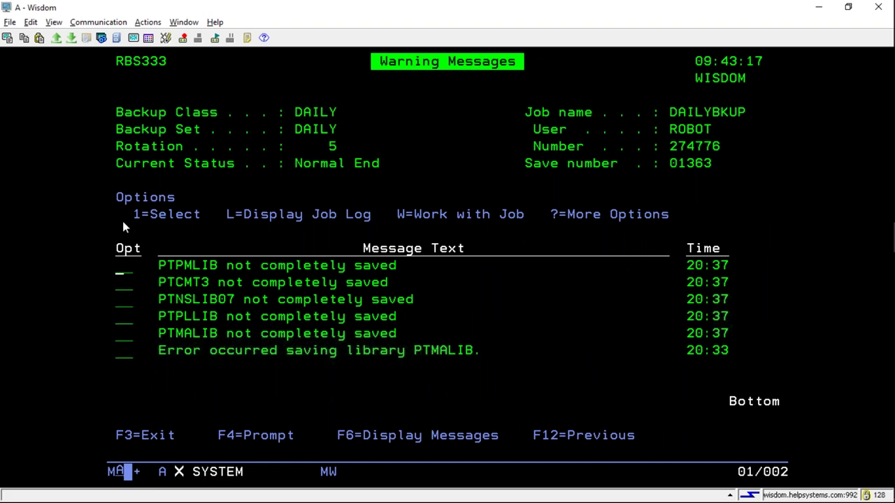
Step: Review the objects not saved in the 6/15/20 DAILY backup, rotation 5, and leave the status and completion inquiry
{"action": "left_click", "coordinate": [122, 221]}
{"action": "type", "text": "2"}
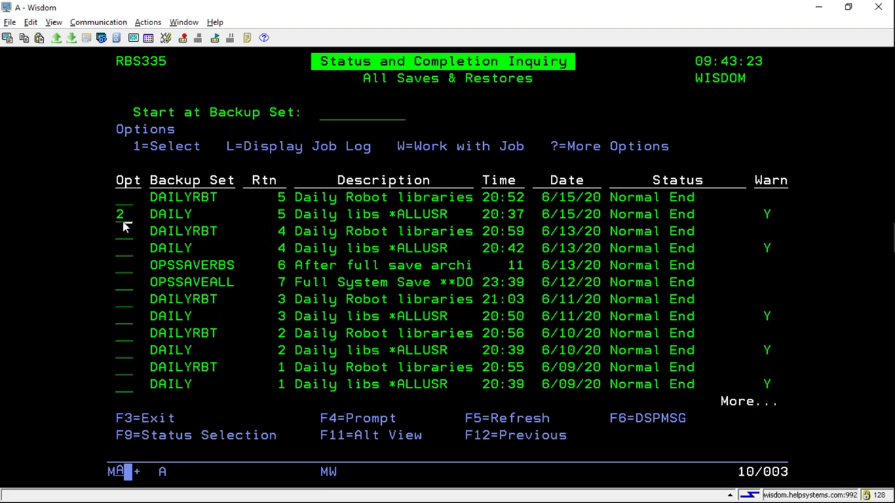
{"action": "key", "text": "Return"}
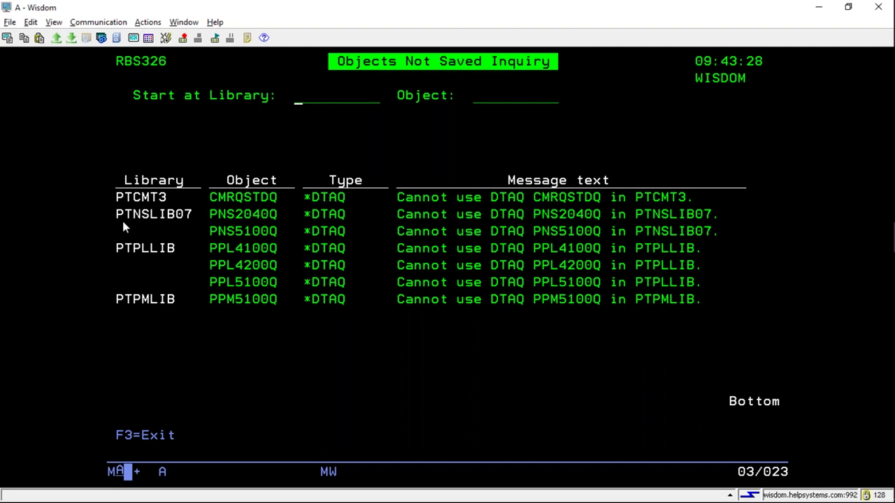
{"action": "key", "text": "F3"}
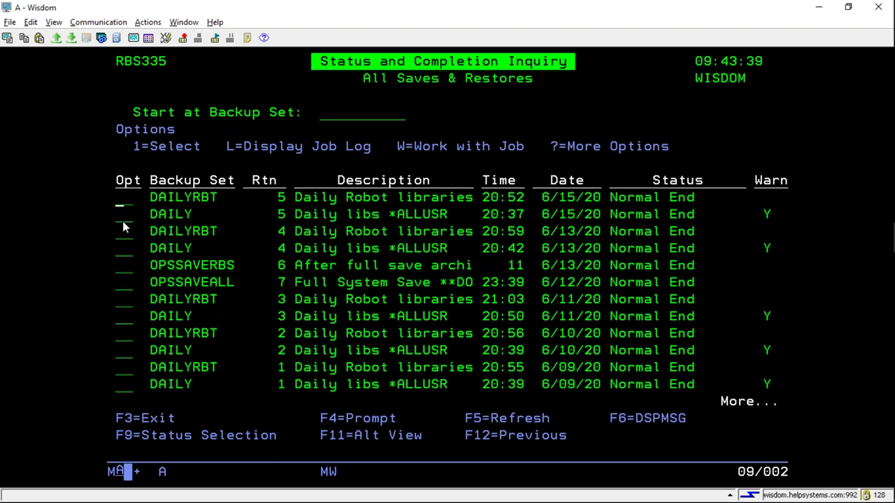
{"action": "key", "text": "F3"}
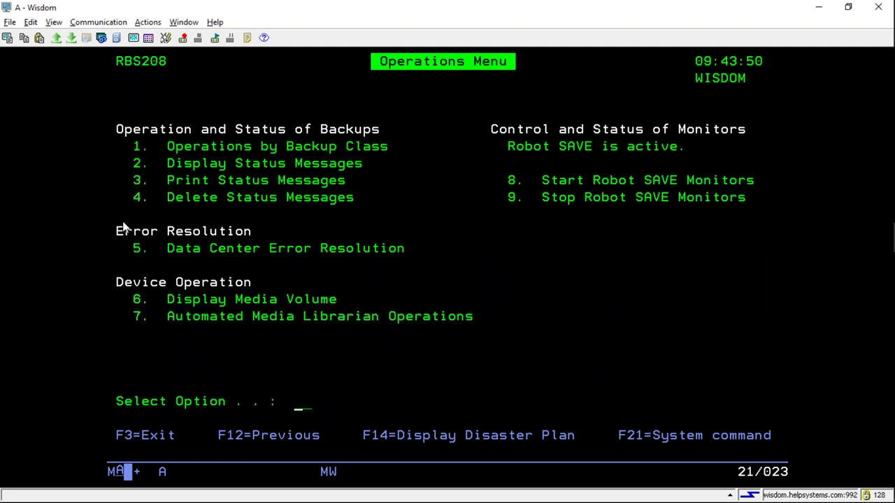
Step: Switch from the Operations Menu to Save Media Management and choose to manage save media by volume name
{"action": "key", "text": "F3"}
{"action": "type", "text": "2"}
{"action": "key", "text": "Return"}
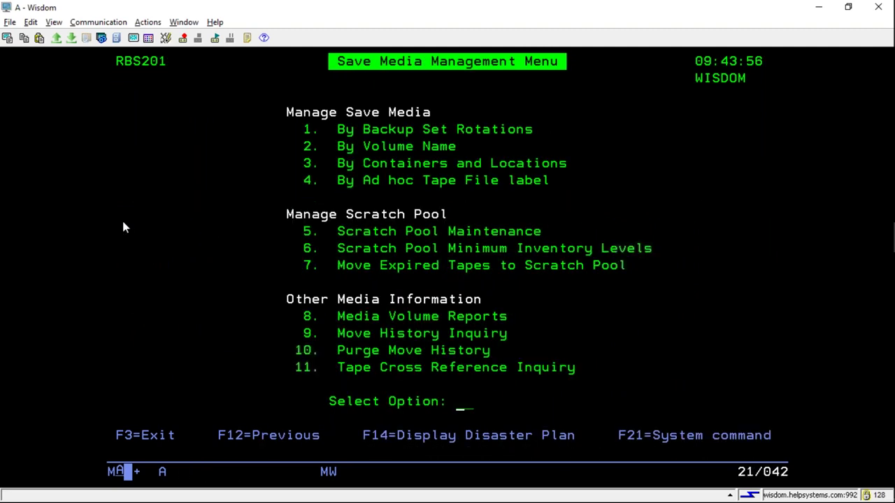
{"action": "type", "text": "2"}
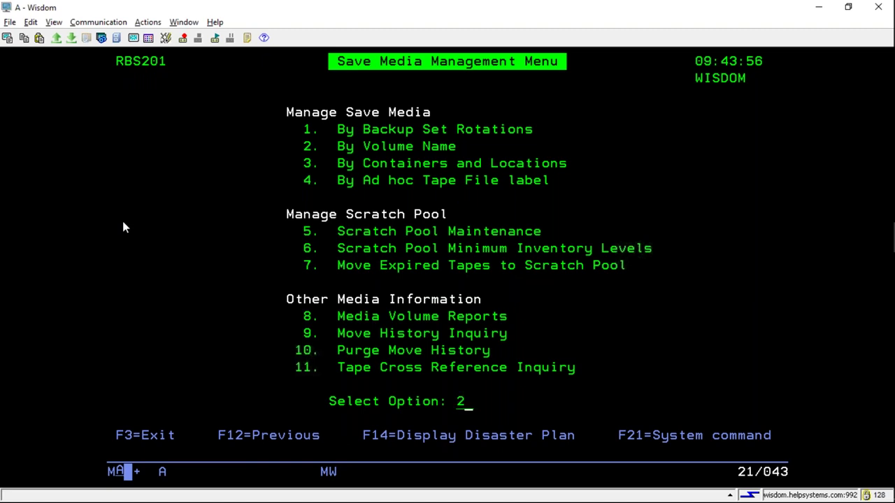